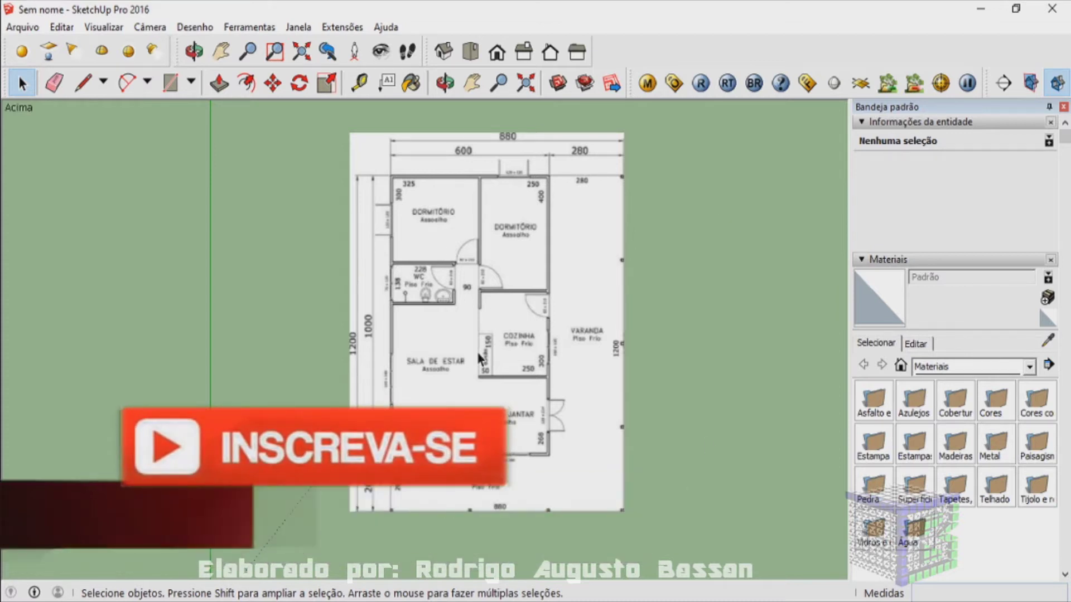
# Step: Switch to the other SketchUp window holding the empty untitled 'Sem nome' model
pyautogui.click(693, 544)
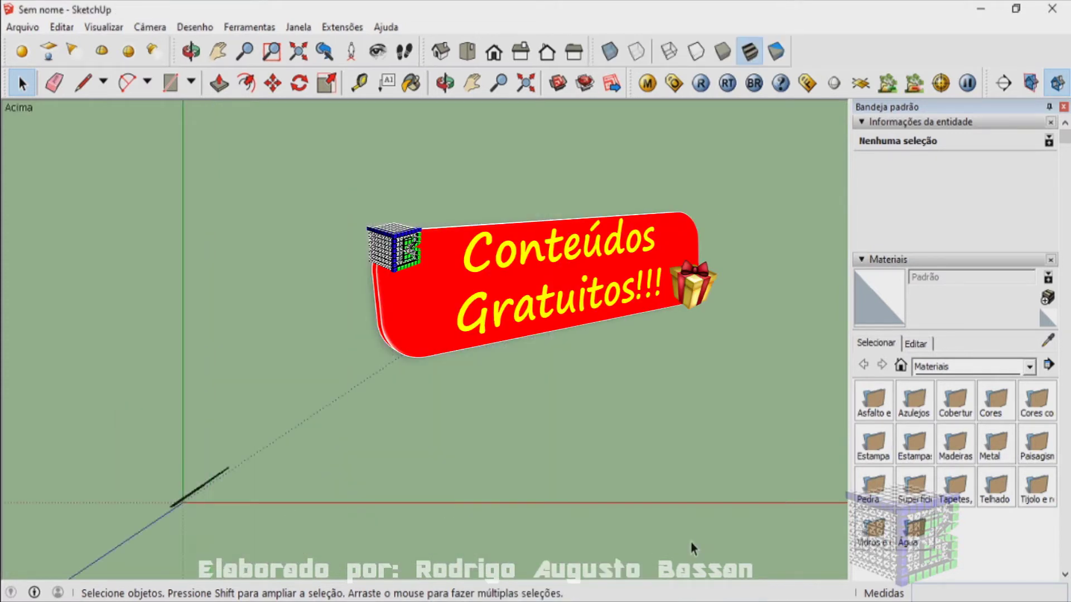
# Step: Import the Planta Sketchup image from Downloads, filtering by all compatible image types
pyautogui.click(25, 28)
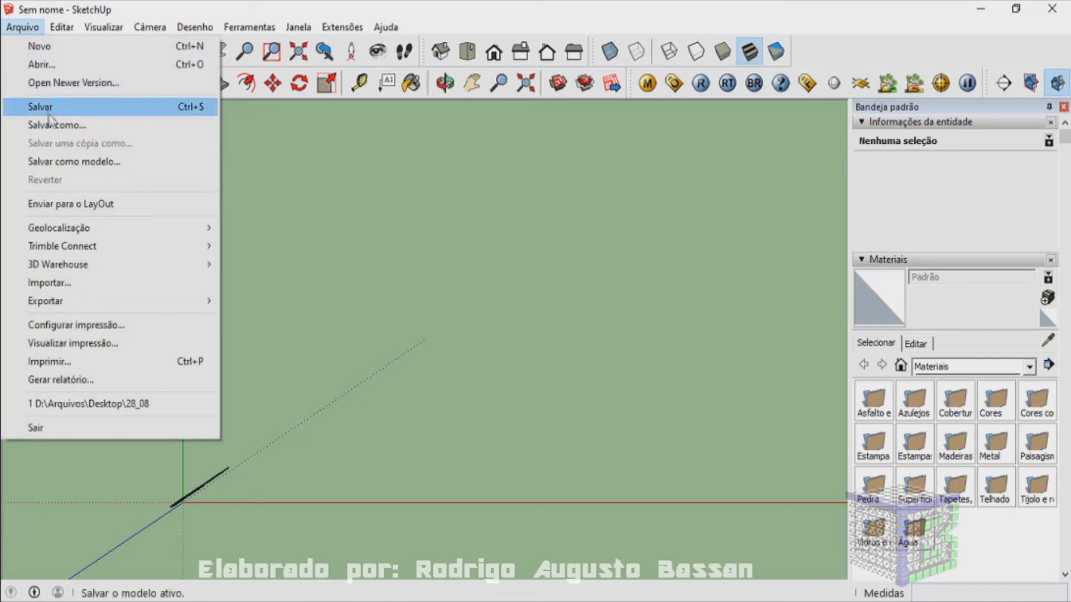
pyautogui.click(82, 286)
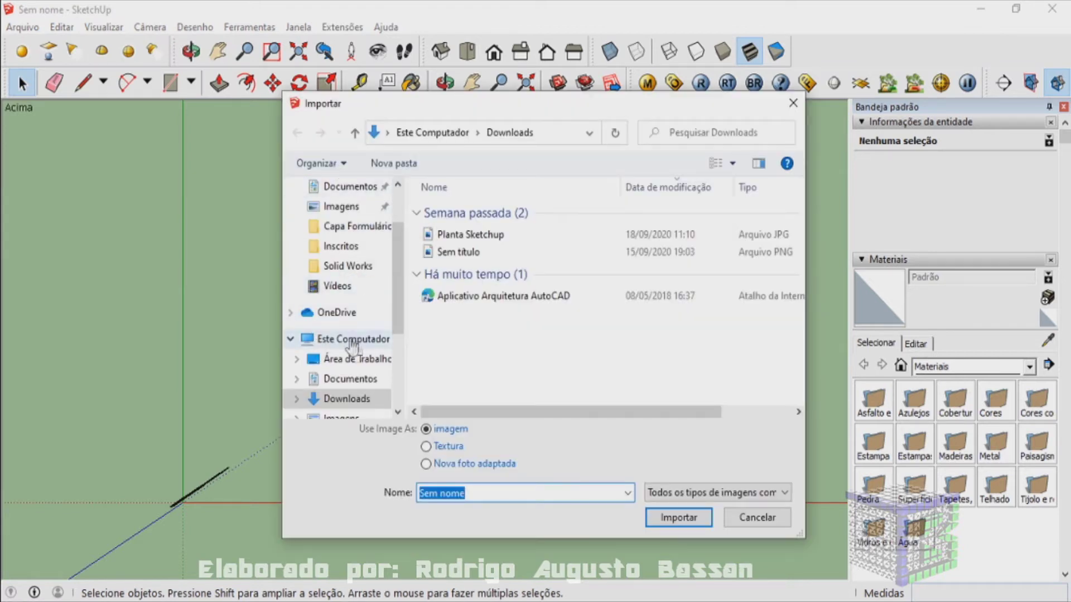
pyautogui.click(347, 400)
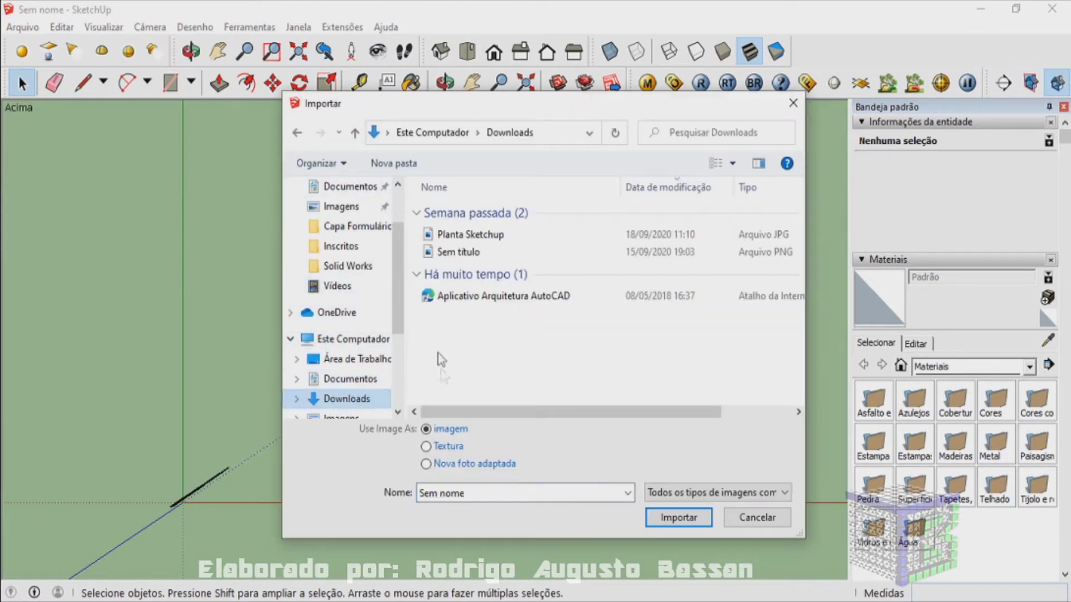
pyautogui.click(785, 501)
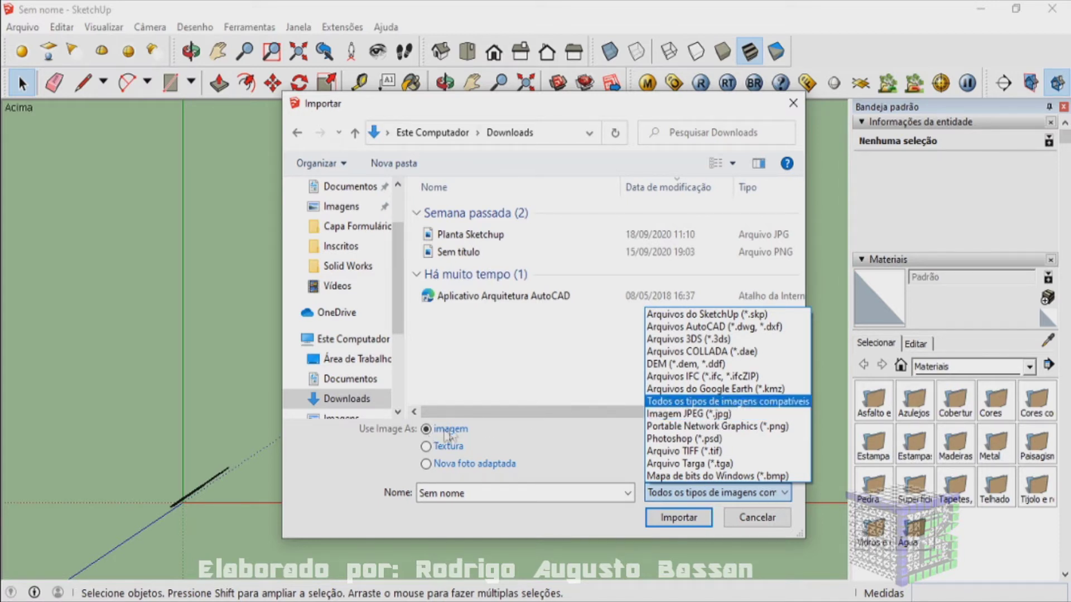
pyautogui.click(685, 402)
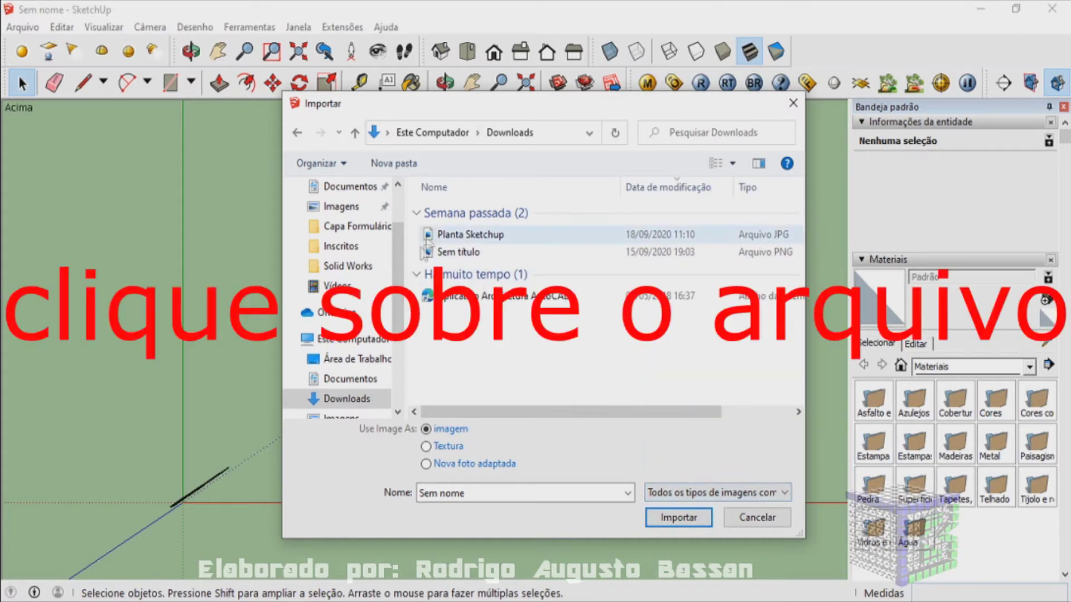
pyautogui.click(480, 236)
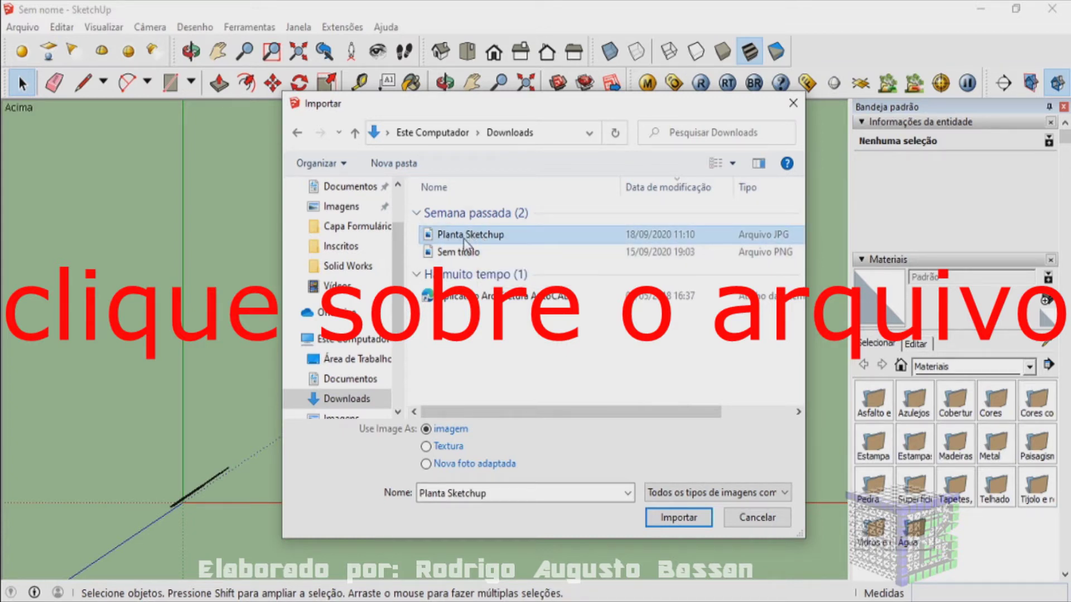
pyautogui.click(685, 518)
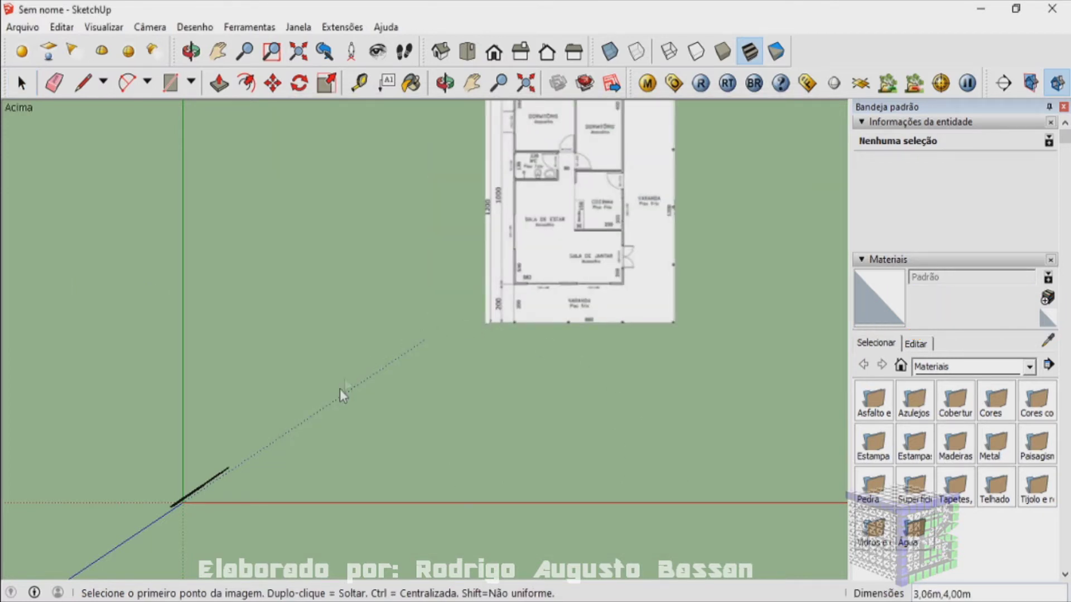
# Step: Place the Planta Sketchup.jpg image up and right of the origin, then zoom to fit it
pyautogui.click(310, 406)
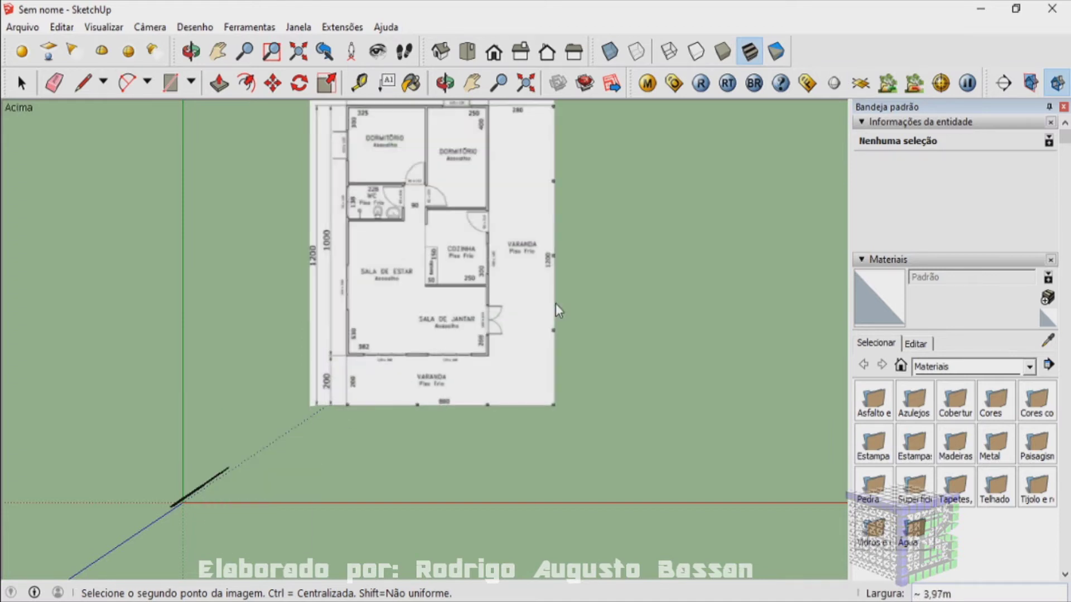
pyautogui.click(555, 303)
pyautogui.scroll(-1, 685, 305)
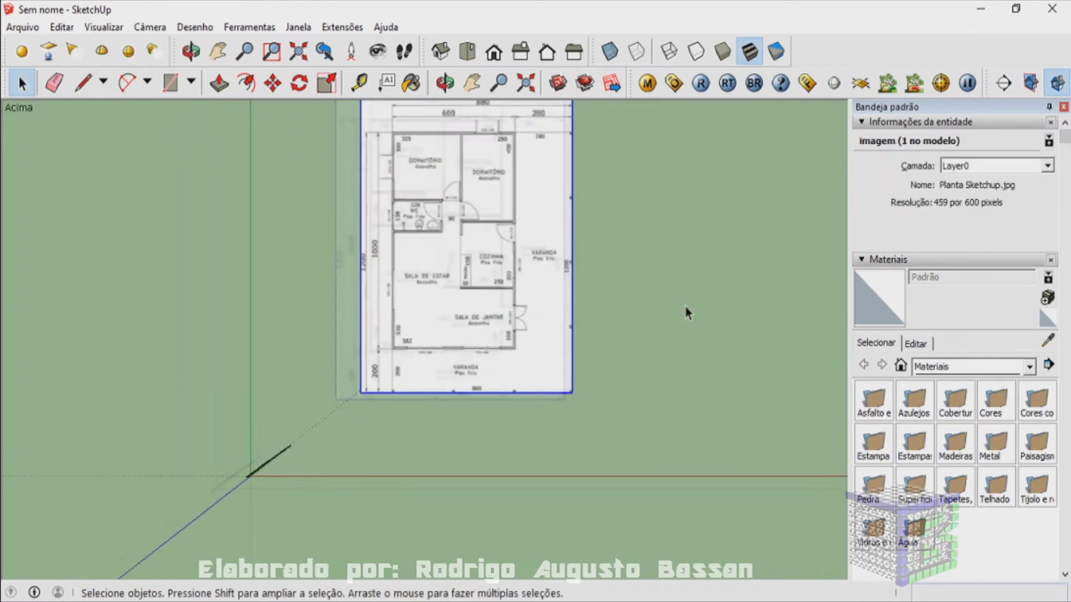
pyautogui.scroll(-2, 685, 305)
pyautogui.scroll(-2, 685, 304)
pyautogui.scroll(2, 669, 196)
pyautogui.scroll(2, 658, 184)
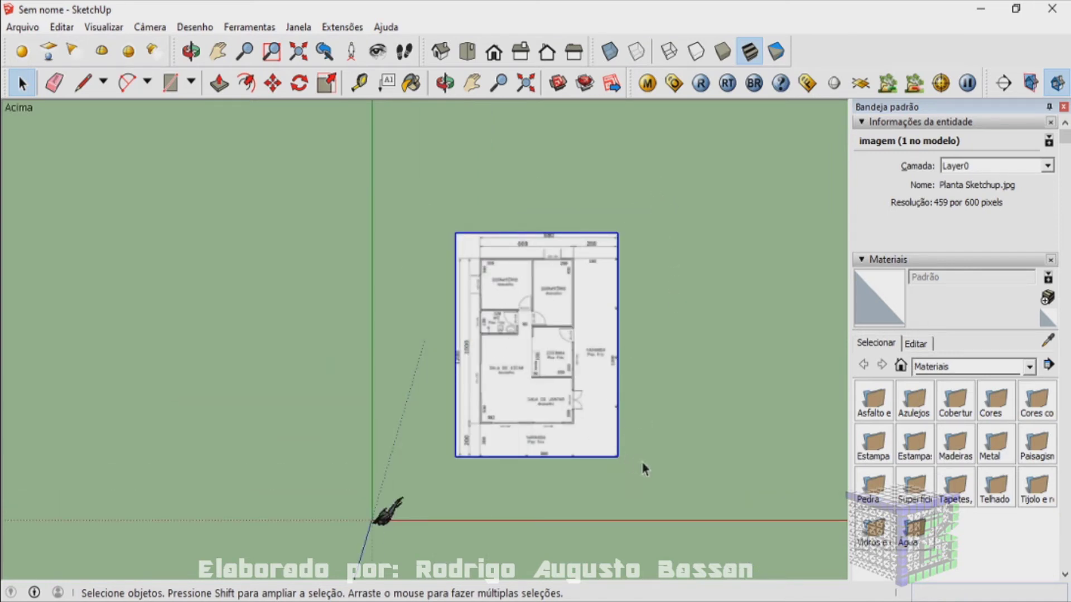
# Step: Tape-measure the plan's 600 dimension, set its length to 6, and accept resizing the model
pyautogui.click(360, 83)
pyautogui.scroll(2, 551, 233)
pyautogui.scroll(2, 529, 220)
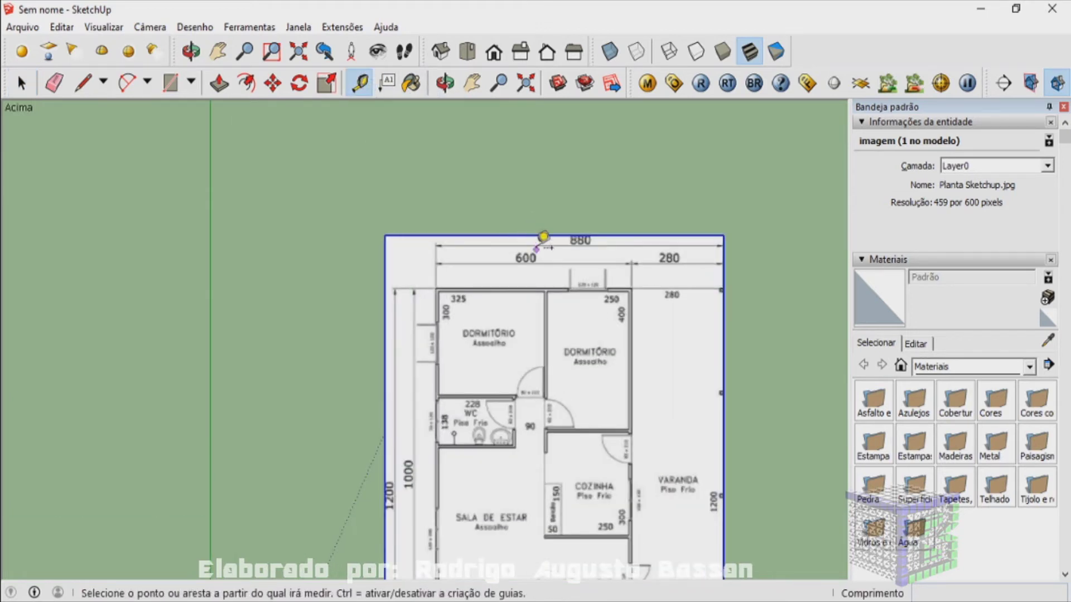
pyautogui.scroll(2, 545, 237)
pyautogui.scroll(1, 538, 246)
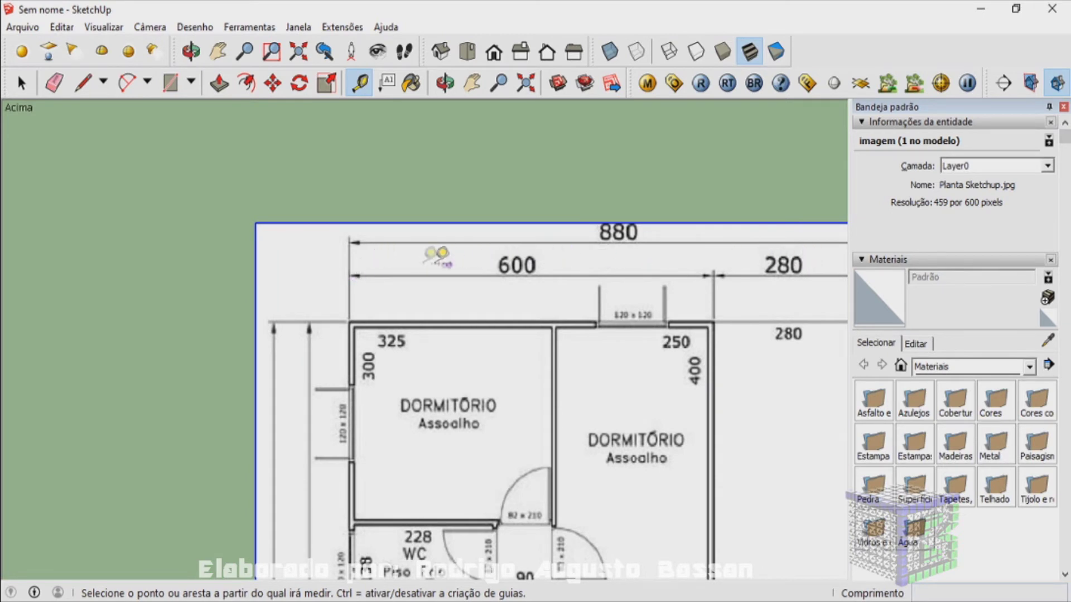
pyautogui.click(390, 270)
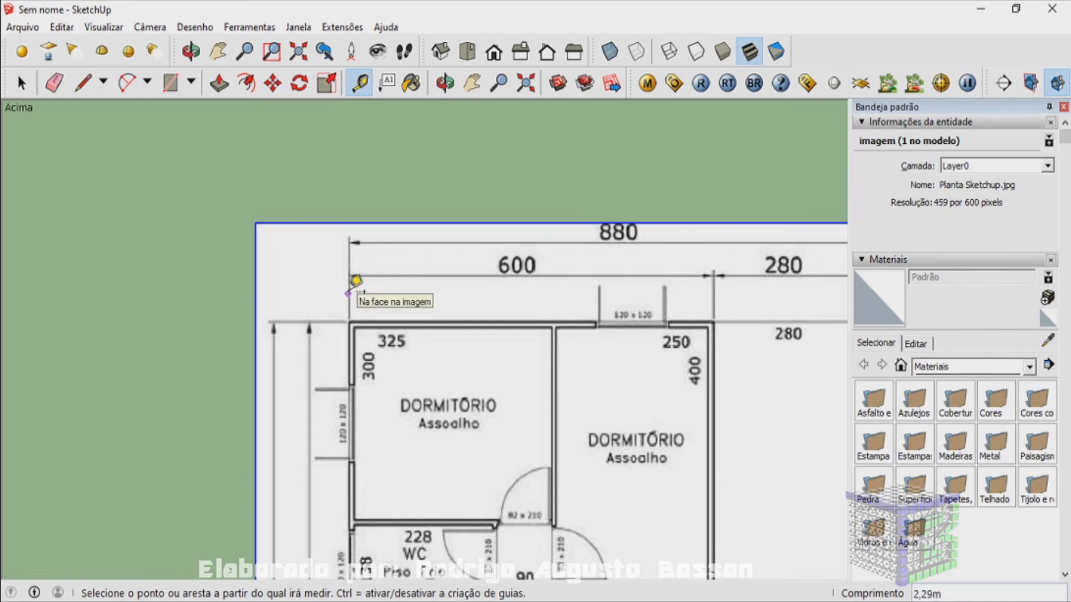
pyautogui.scroll(2, 356, 280)
pyautogui.scroll(2, 356, 279)
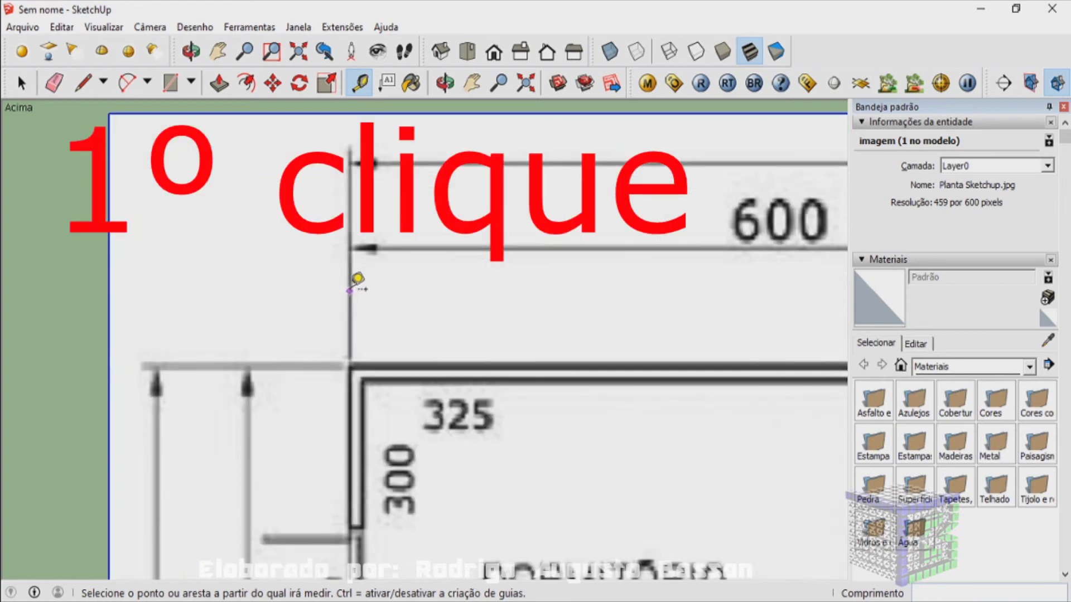
pyautogui.click(356, 281)
pyautogui.scroll(-2, 401, 282)
pyautogui.scroll(-2, 502, 281)
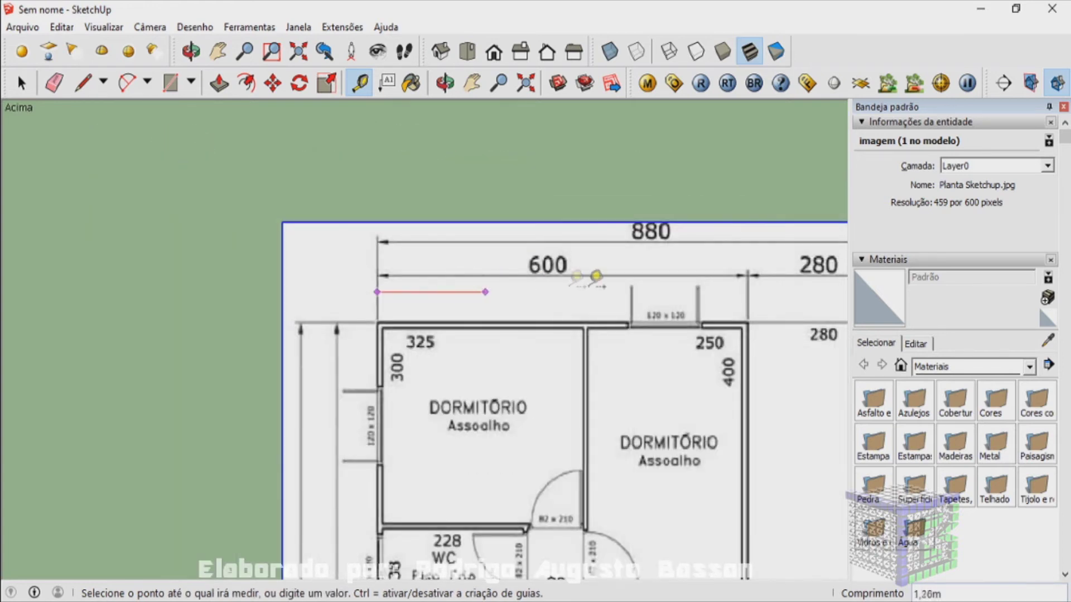
pyautogui.scroll(2, 748, 278)
pyautogui.scroll(2, 746, 280)
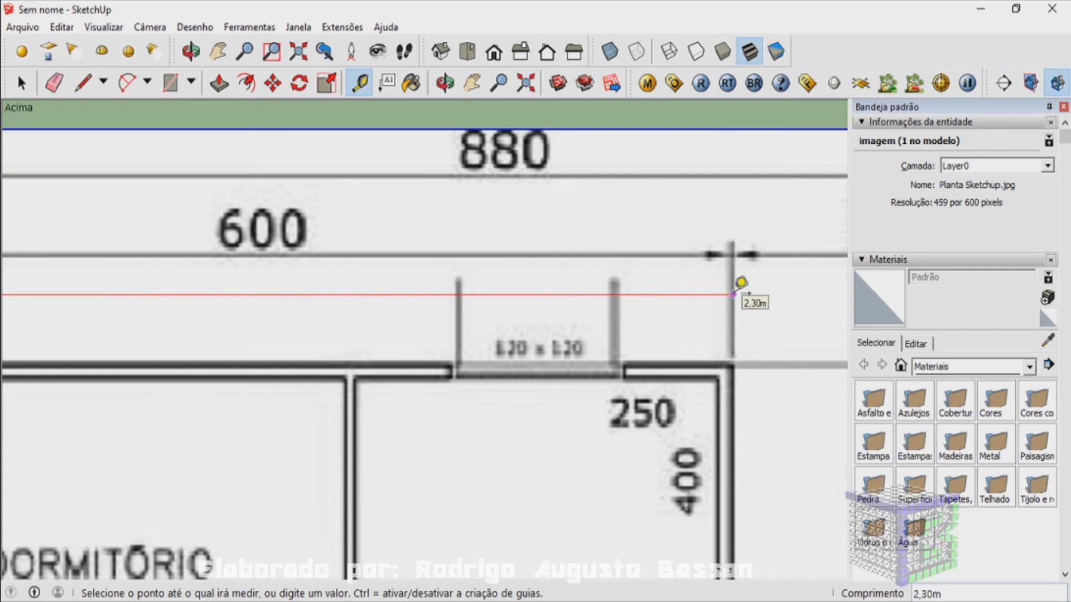
pyautogui.click(733, 294)
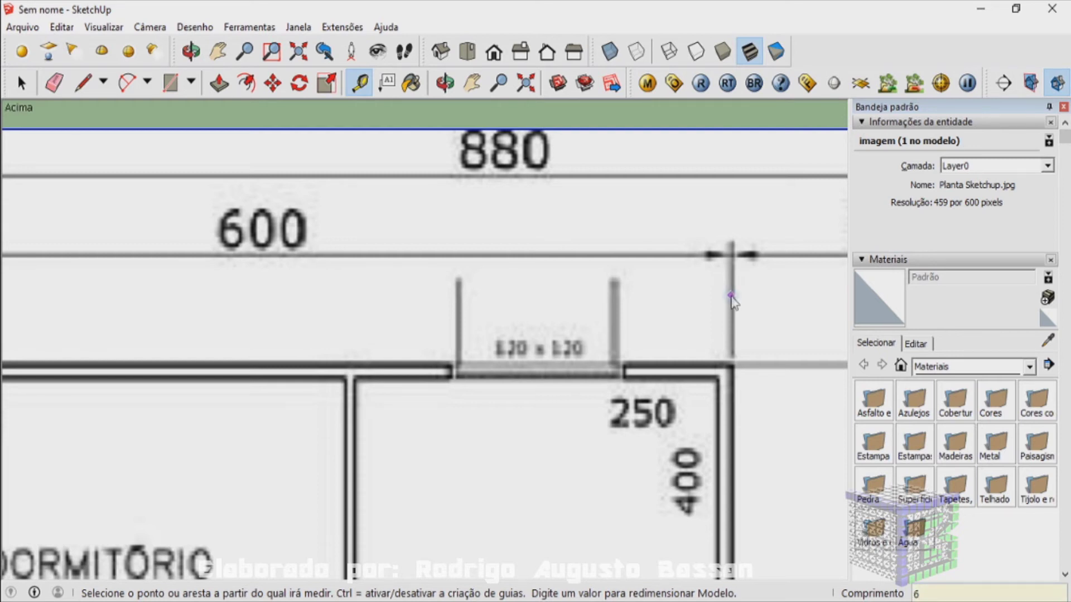
pyautogui.press('Return')
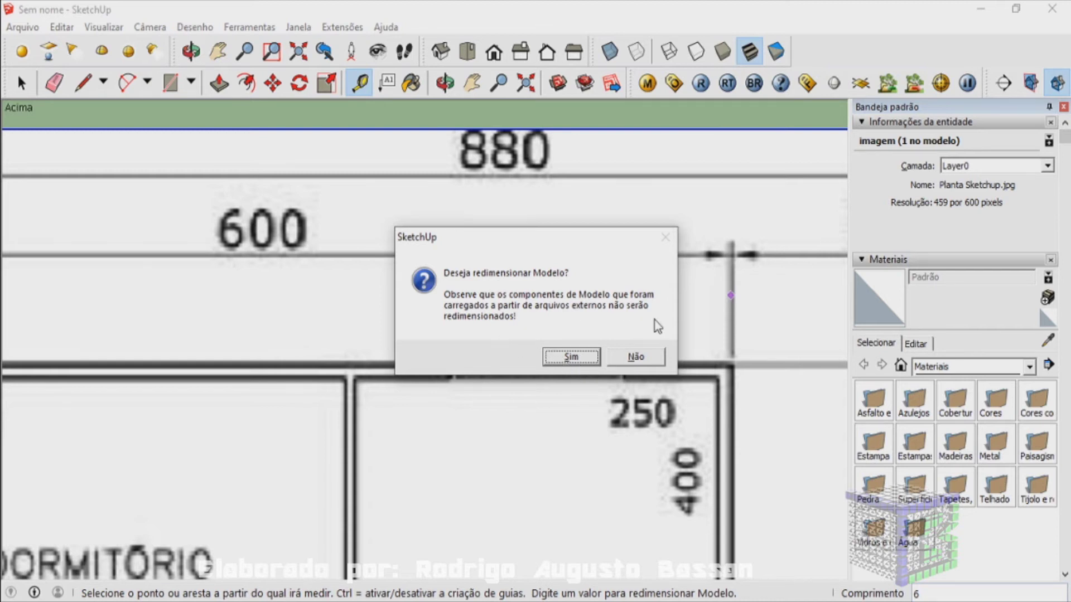
pyautogui.click(571, 357)
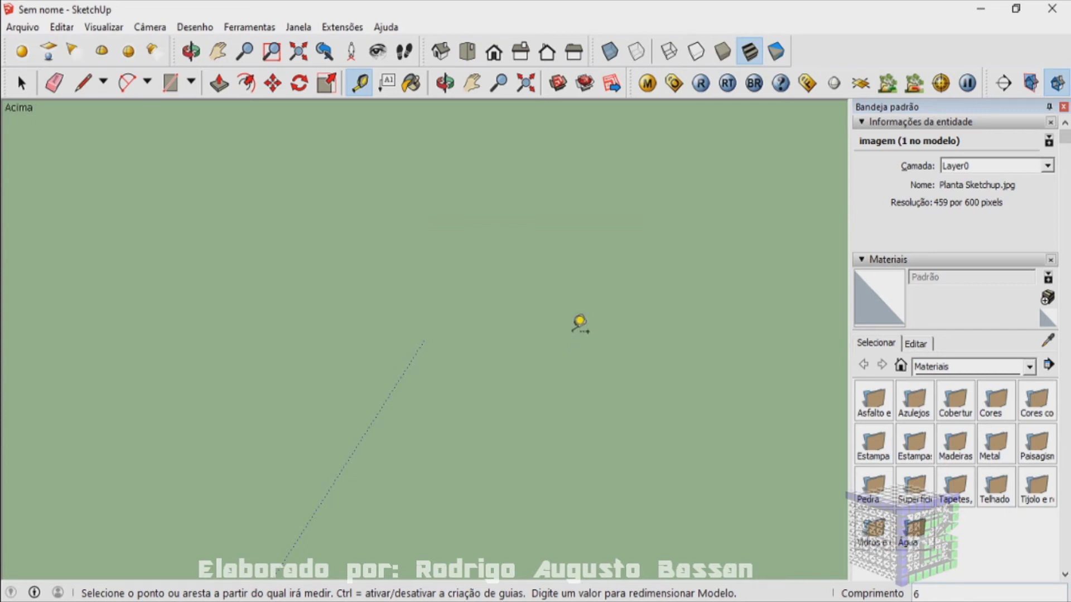
pyautogui.scroll(-3, 544, 184)
pyautogui.scroll(-2, 458, 390)
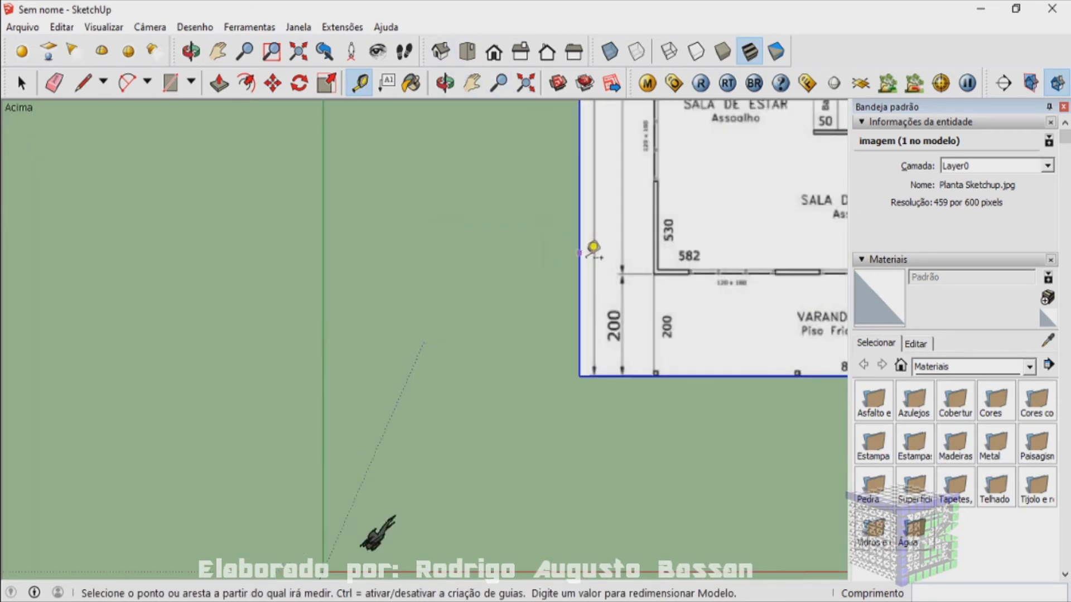
pyautogui.scroll(-2, 424, 463)
pyautogui.scroll(-3, 616, 248)
pyautogui.scroll(-2, 670, 246)
pyautogui.scroll(2, 777, 114)
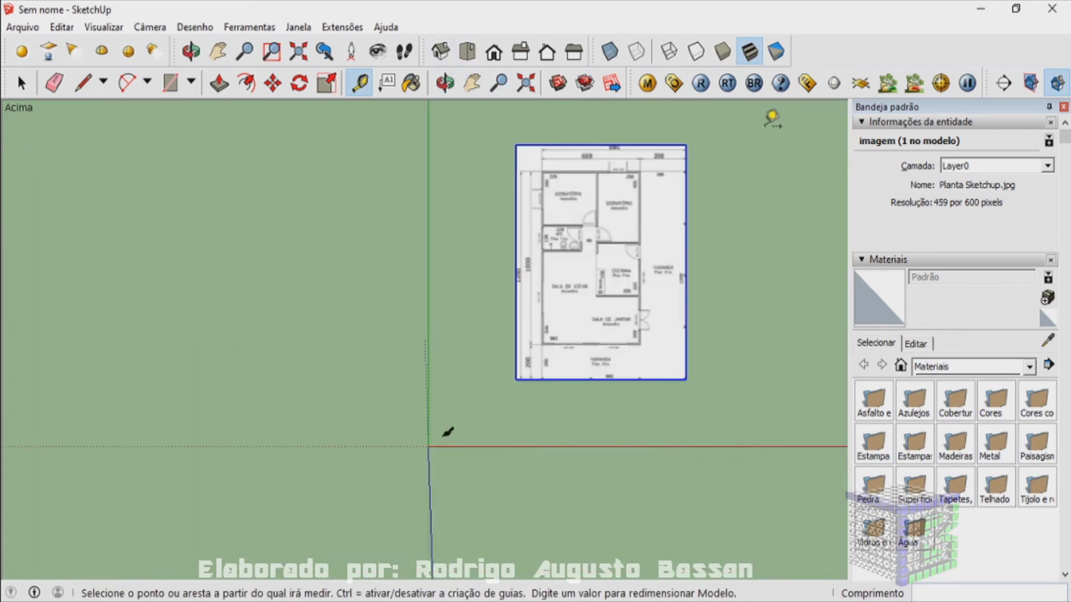
pyautogui.scroll(2, 772, 114)
pyautogui.scroll(1, 365, 196)
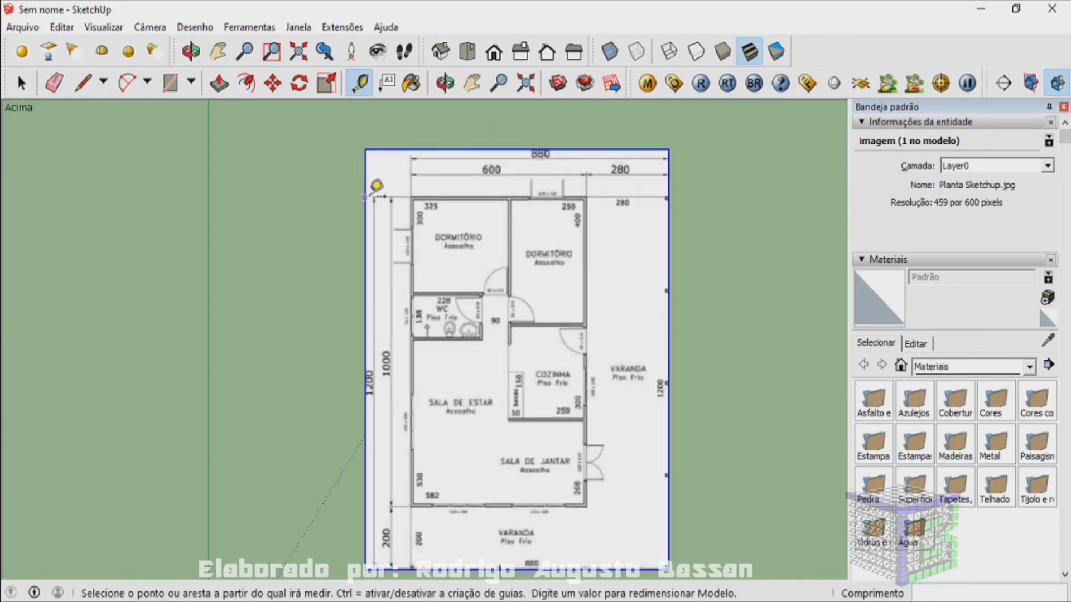
pyautogui.scroll(1, 366, 196)
pyautogui.scroll(-1, 397, 300)
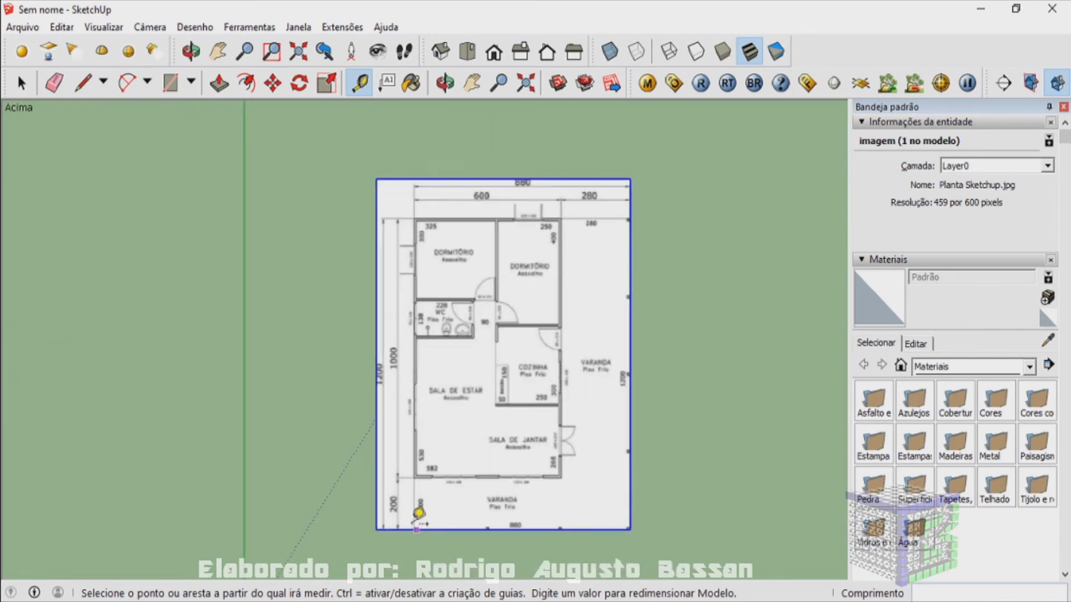
pyautogui.scroll(1, 416, 446)
pyautogui.scroll(-1, 462, 262)
pyautogui.scroll(1, 510, 149)
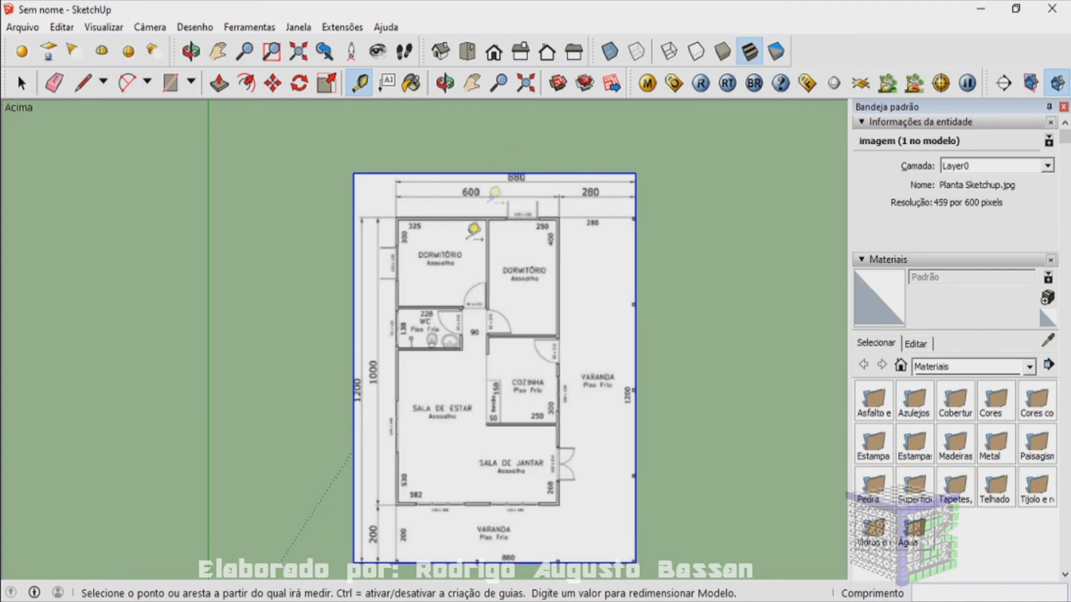
pyautogui.scroll(1, 413, 246)
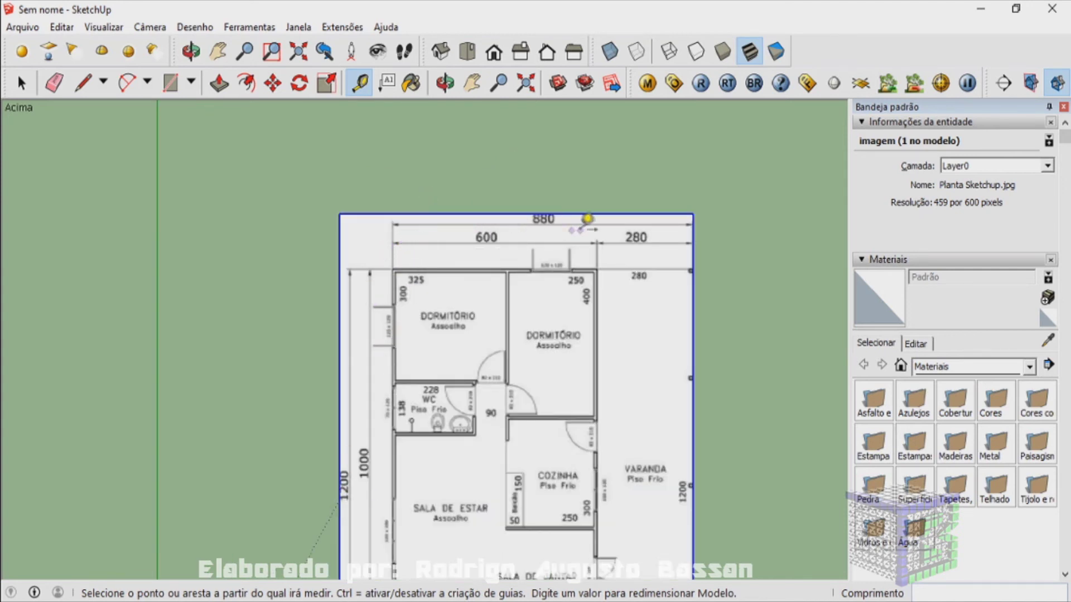
pyautogui.scroll(-1, 603, 156)
pyautogui.scroll(-1, 614, 179)
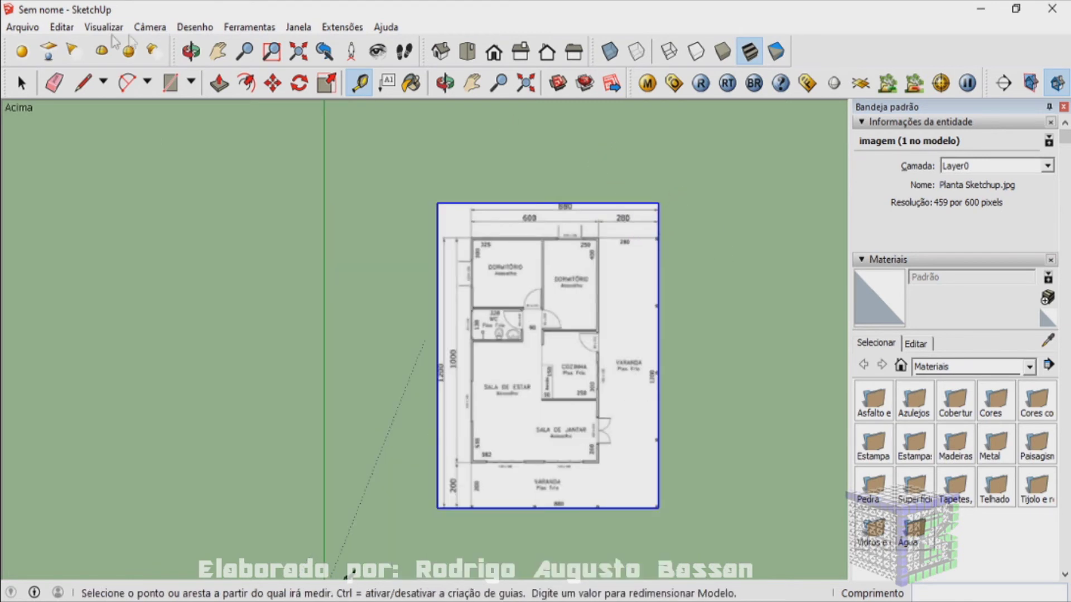
# Step: Draw a rectangle from the top-left bedroom wall corner to the dining room's bottom-right corner
pyautogui.click(170, 83)
pyautogui.scroll(2, 385, 184)
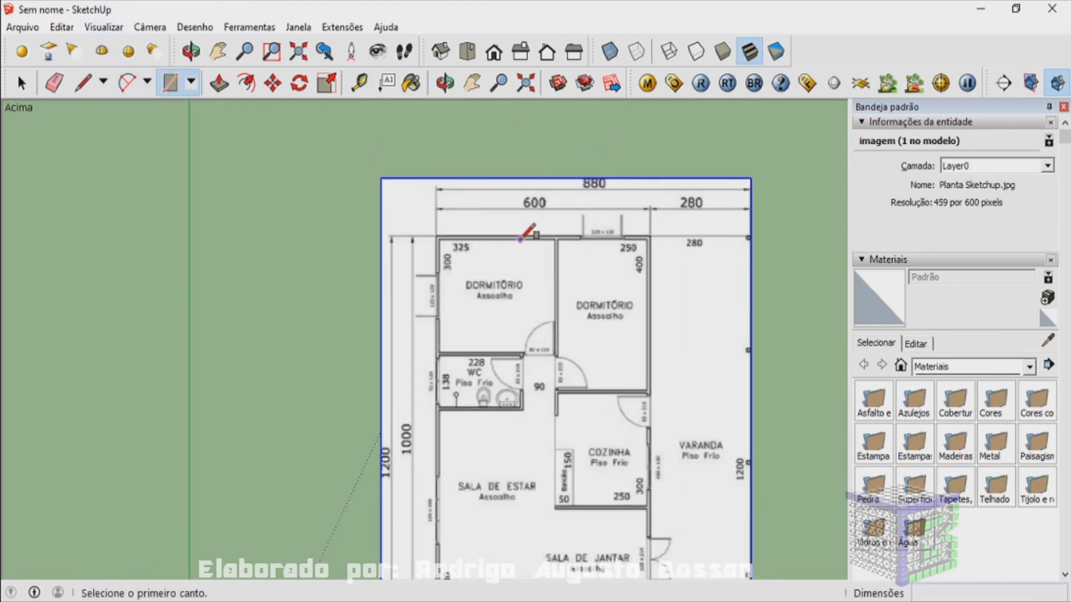
pyautogui.scroll(3, 407, 235)
pyautogui.scroll(2, 421, 206)
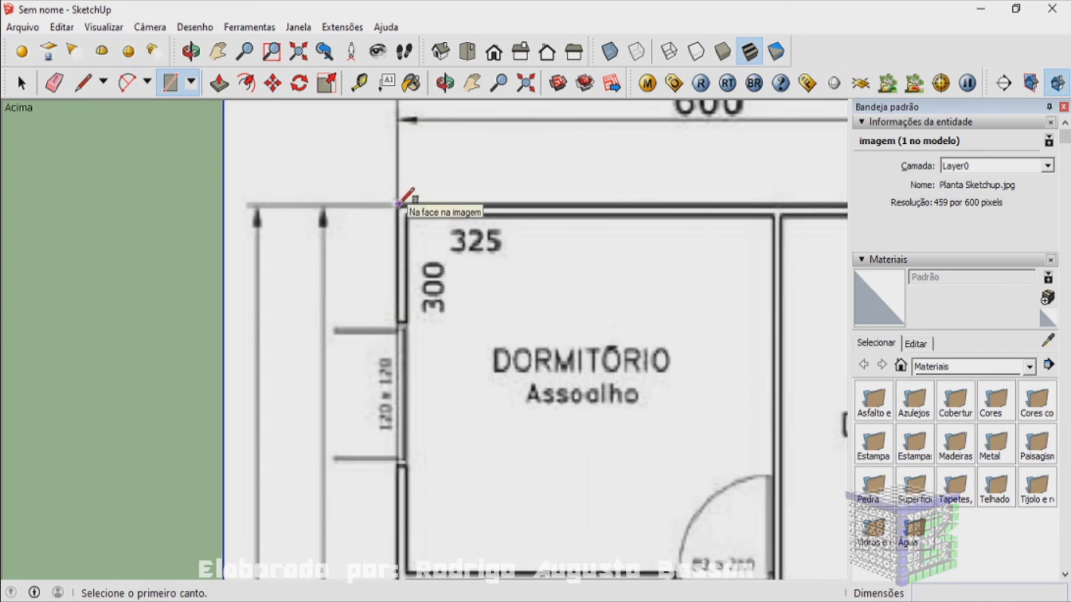
pyautogui.click(398, 206)
pyautogui.scroll(-2, 530, 209)
pyautogui.scroll(-3, 569, 231)
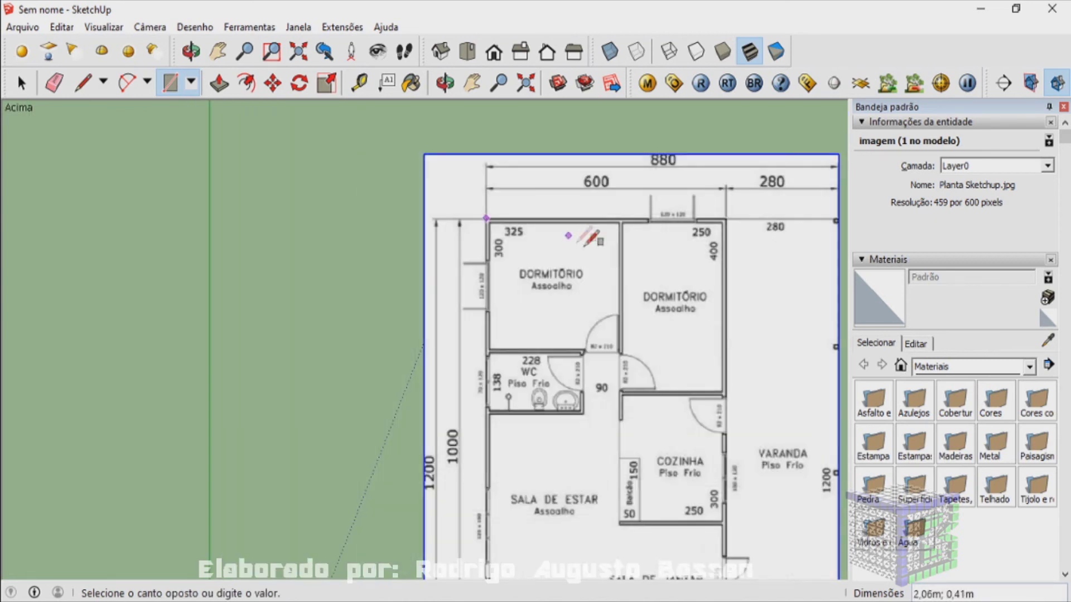
pyautogui.scroll(-2, 614, 254)
pyautogui.scroll(2, 676, 522)
pyautogui.scroll(3, 681, 508)
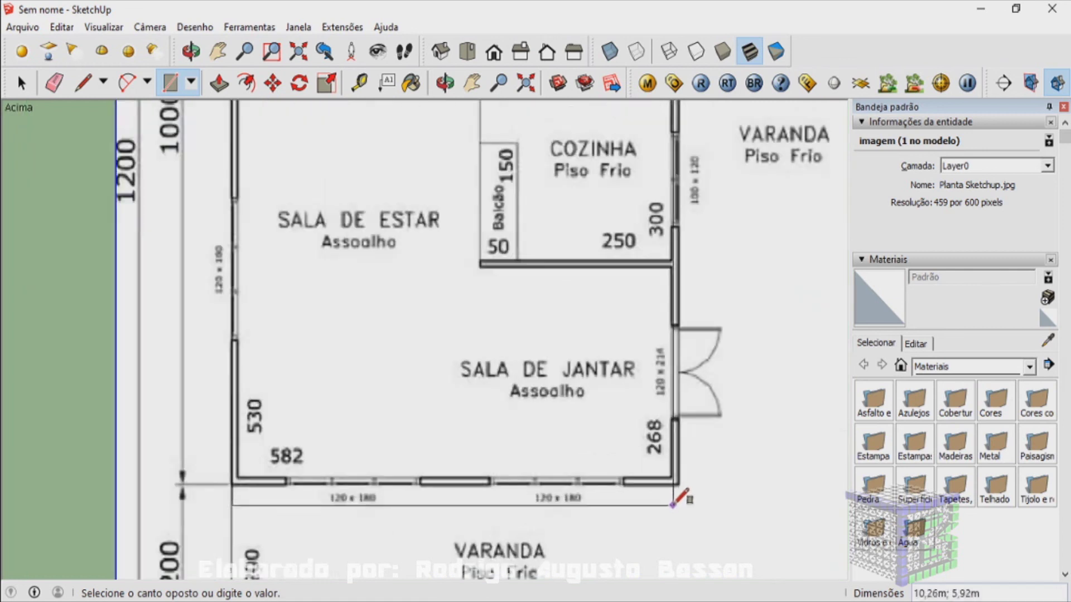
pyautogui.scroll(2, 684, 493)
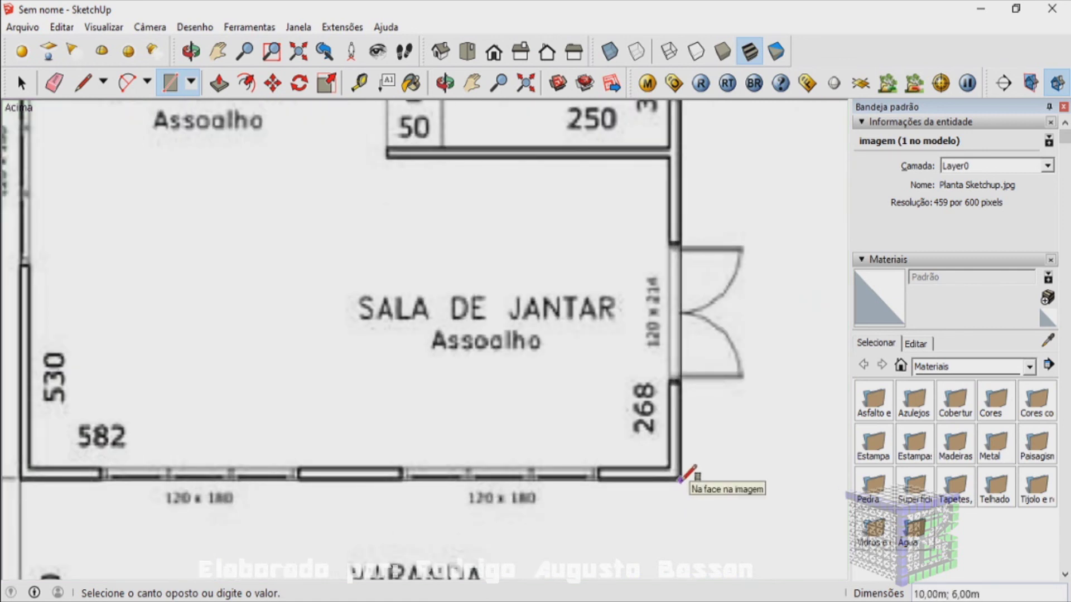
pyautogui.click(681, 479)
# Step: Turn on X-ray style so the floor plan shows through the 10 m by 6 m face
pyautogui.scroll(-2, 581, 292)
pyautogui.scroll(-2, 448, 261)
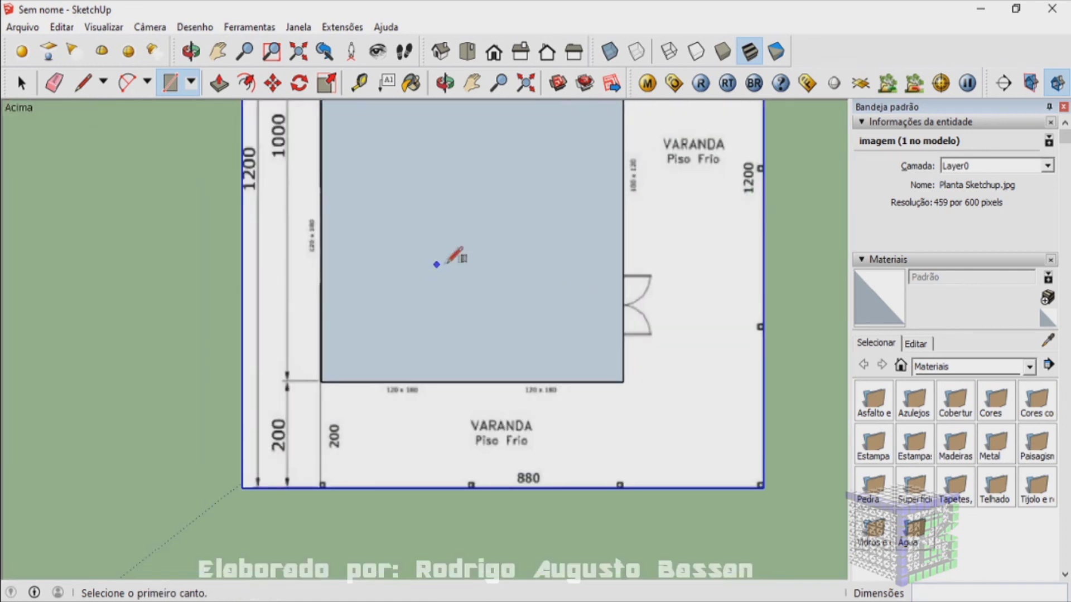
pyautogui.scroll(-2, 447, 261)
pyautogui.scroll(-3, 466, 234)
pyautogui.scroll(3, 452, 162)
pyautogui.scroll(2, 448, 165)
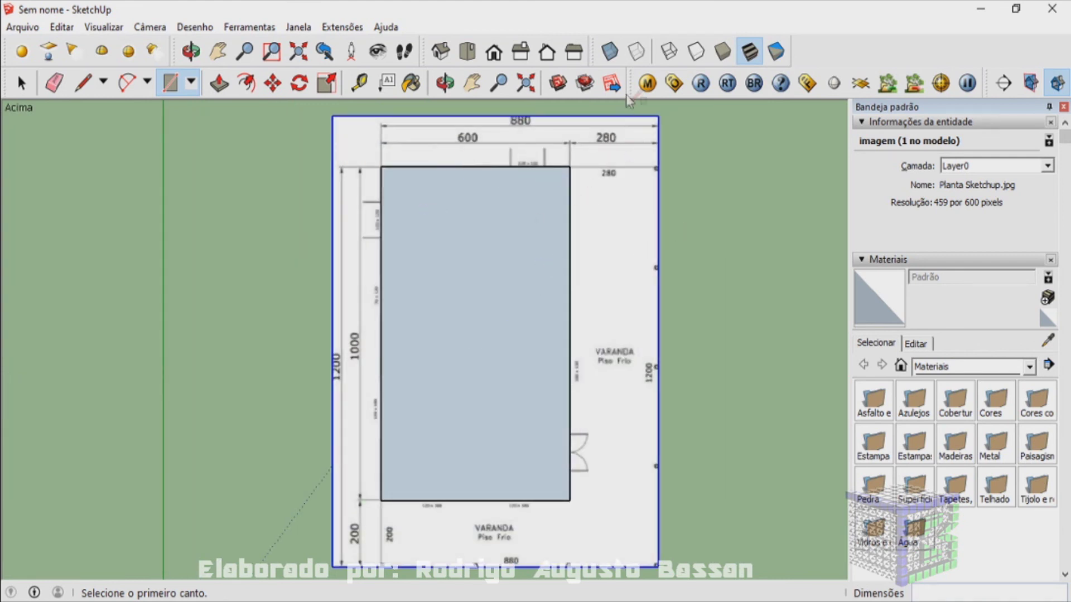
pyautogui.click(610, 51)
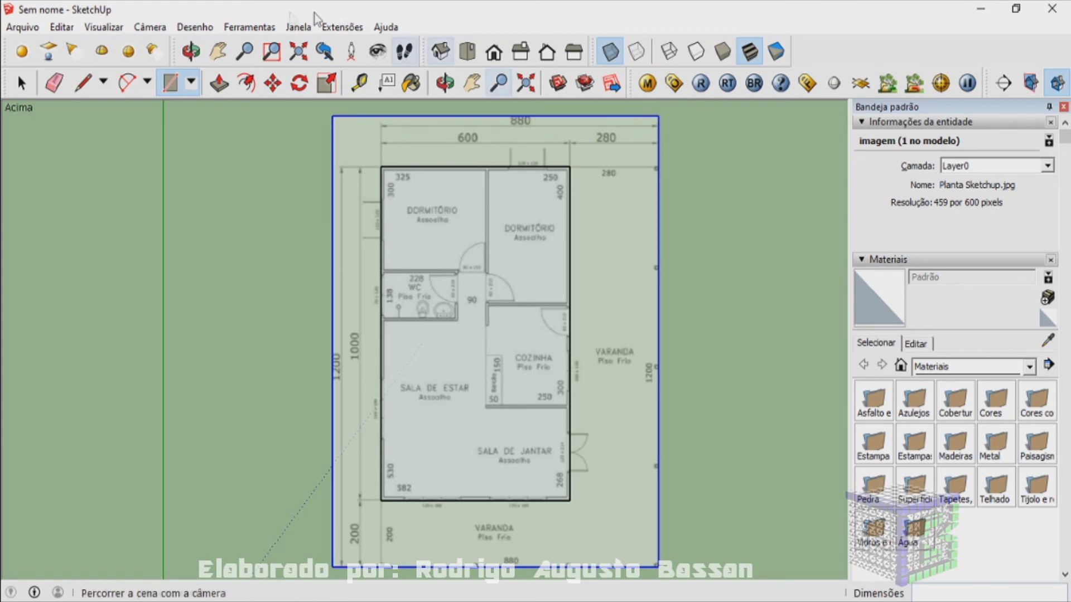
# Step: Enable the Estilos toolbar and switch X-ray off so the face is opaque again
pyautogui.click(112, 29)
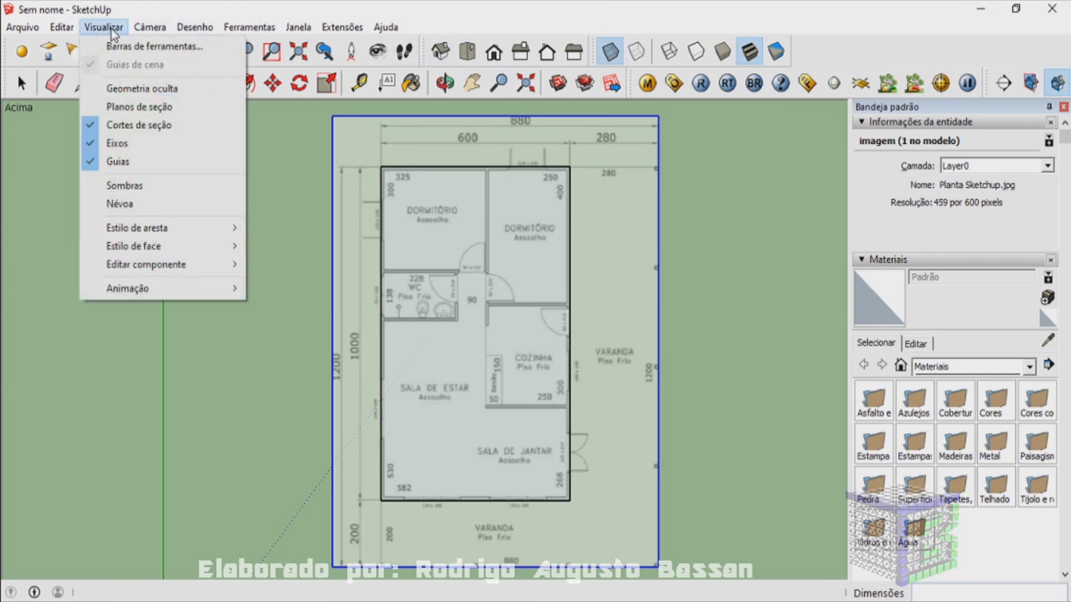
pyautogui.click(146, 47)
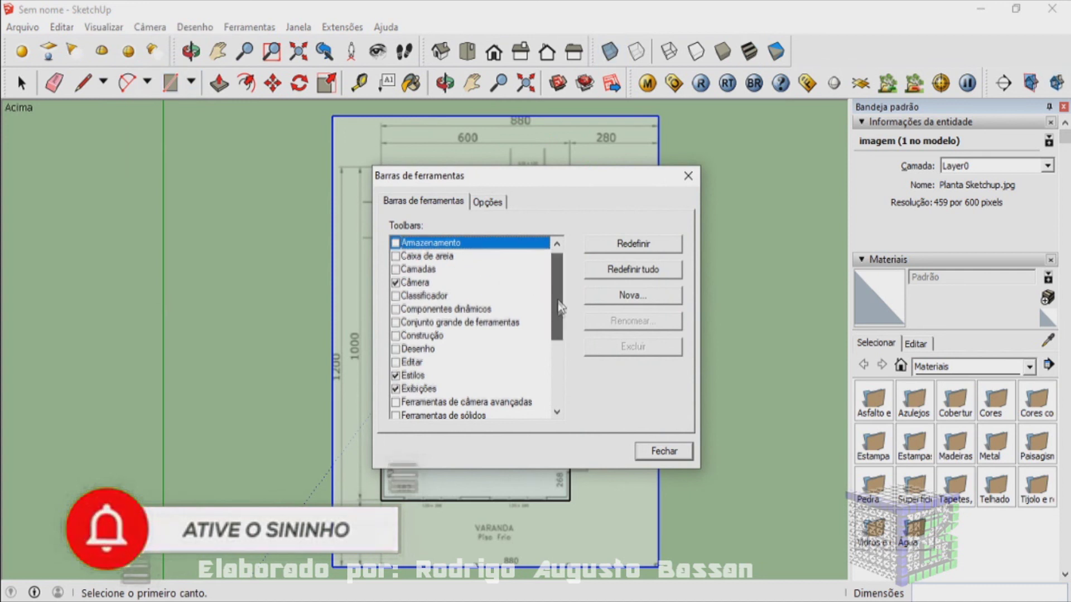
pyautogui.moveTo(554, 303); pyautogui.dragTo(554, 333)
pyautogui.click(415, 322)
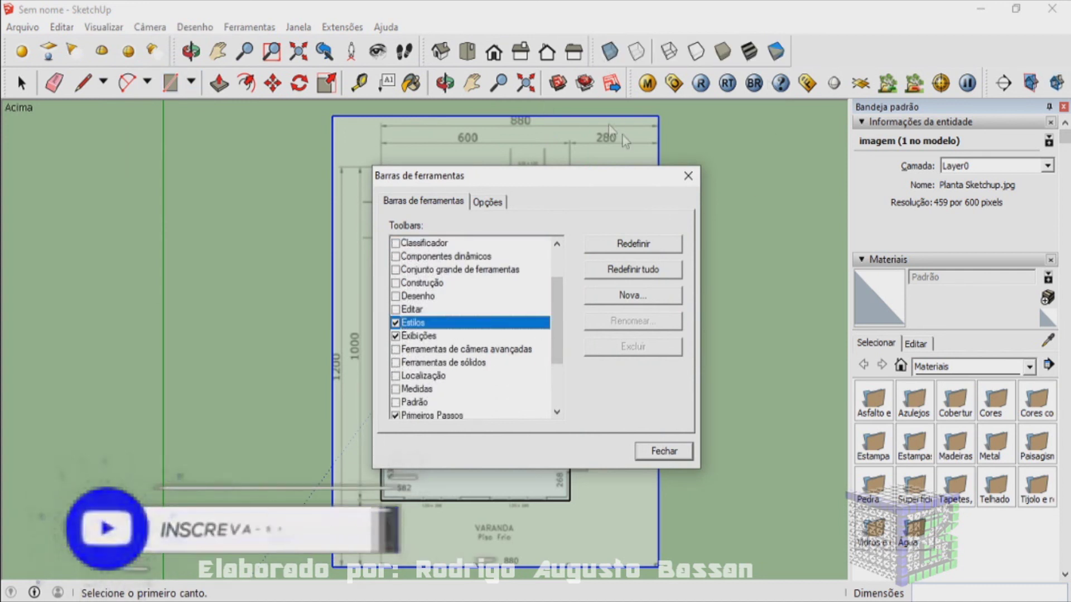
pyautogui.click(689, 178)
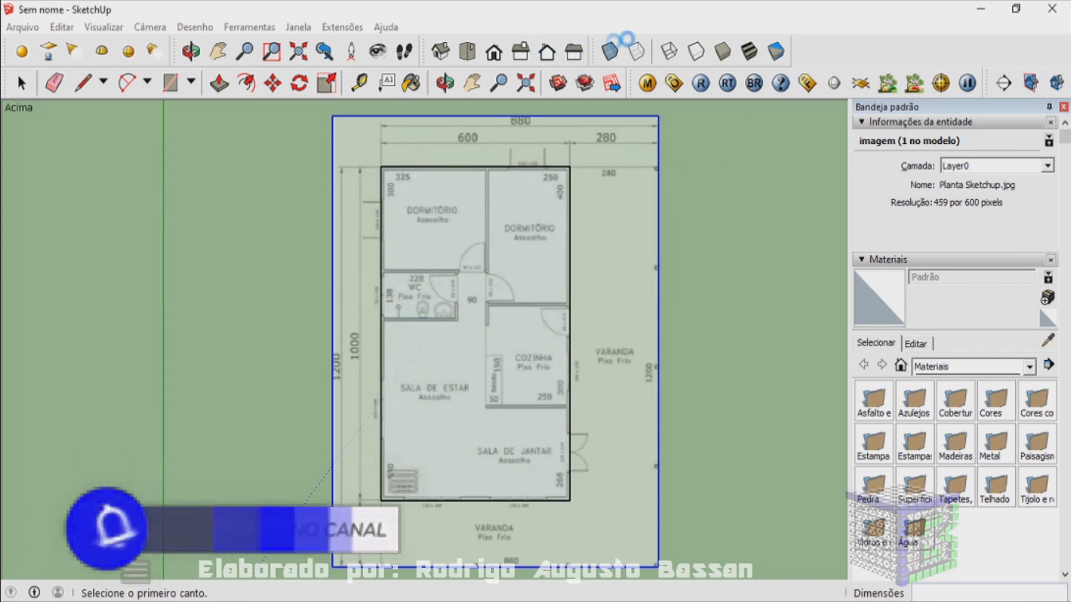
pyautogui.click(608, 54)
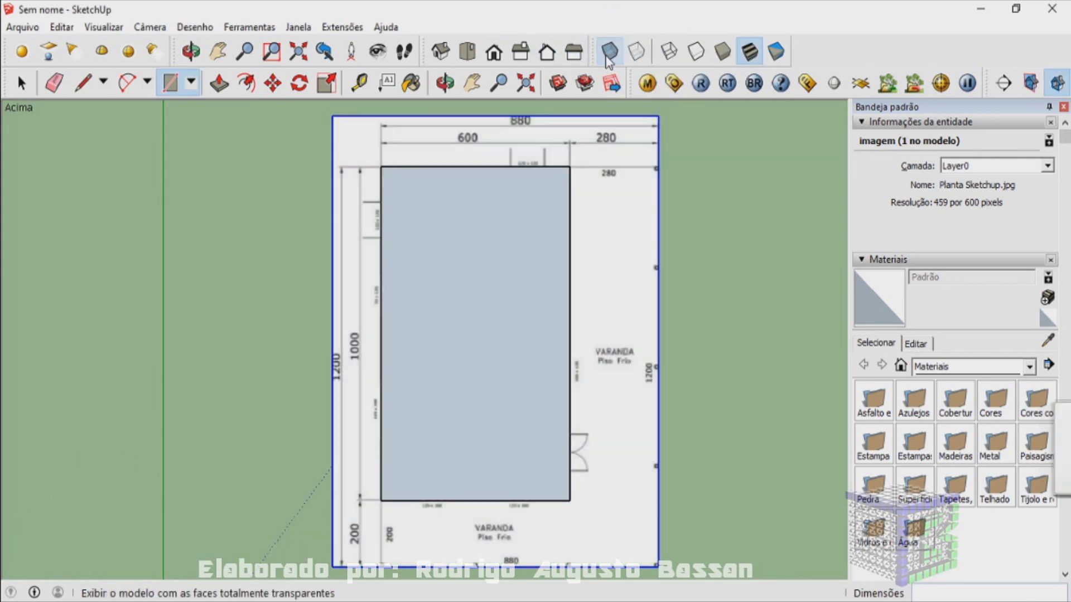